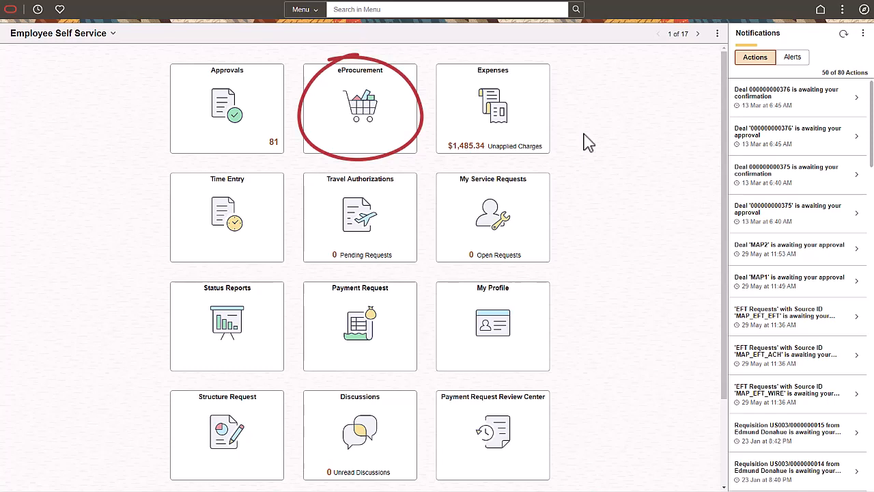
Step: Open Create Requisition in eProcurement and search the catalog for Monitor
{"action": "left_click", "coordinate": [405, 142]}
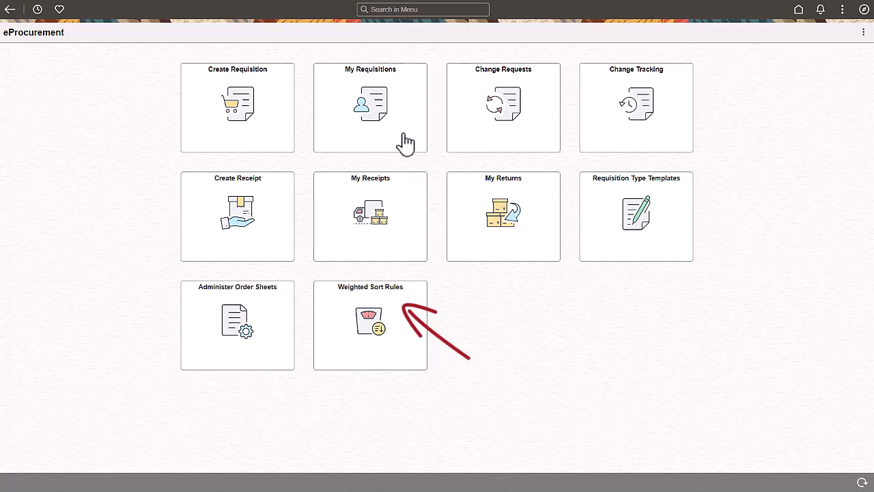
{"action": "left_click", "coordinate": [282, 143]}
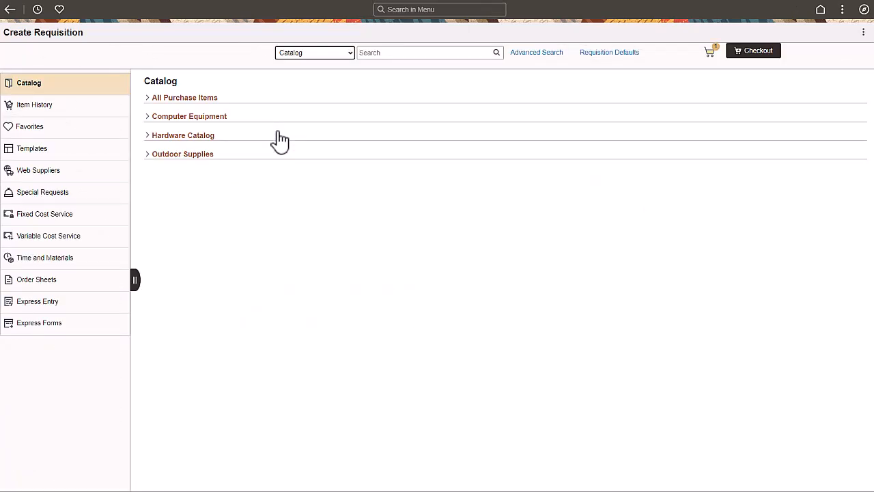
{"action": "left_click", "coordinate": [437, 53]}
{"action": "type", "text": "Monitor"}
{"action": "left_click", "coordinate": [498, 54]}
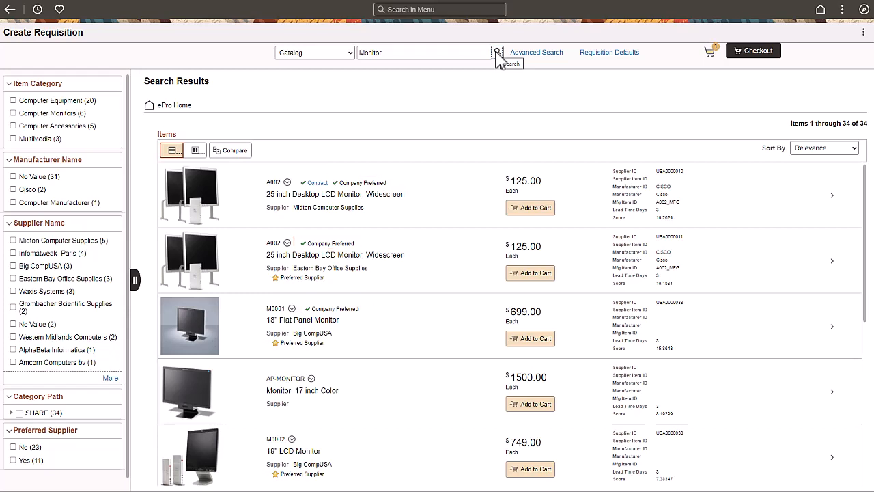
Step: Open the Primary weighted sort rule and review the attributes available for its Company Preferred criteria row
{"action": "left_click", "coordinate": [10, 11]}
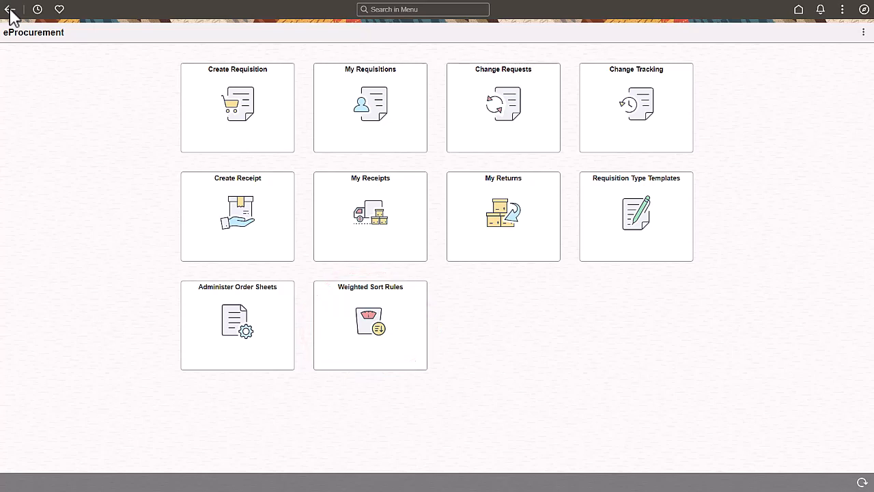
{"action": "left_click", "coordinate": [325, 301]}
{"action": "left_click", "coordinate": [809, 101]}
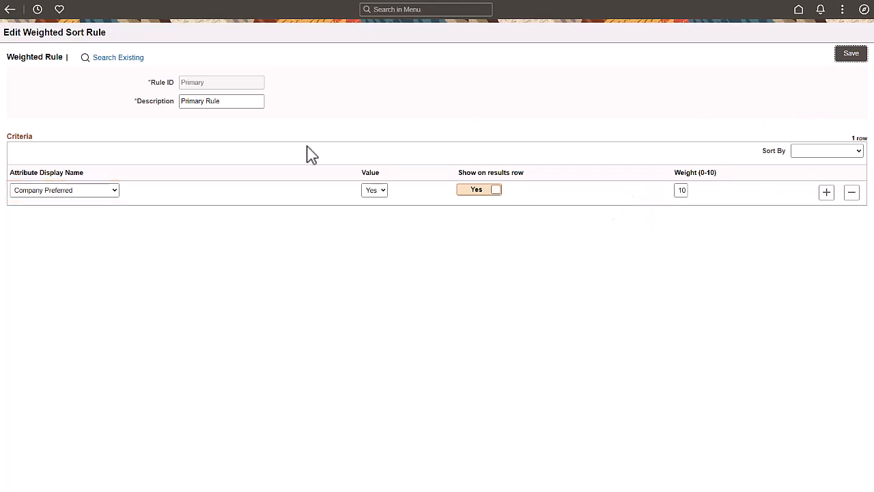
{"action": "left_click", "coordinate": [114, 191]}
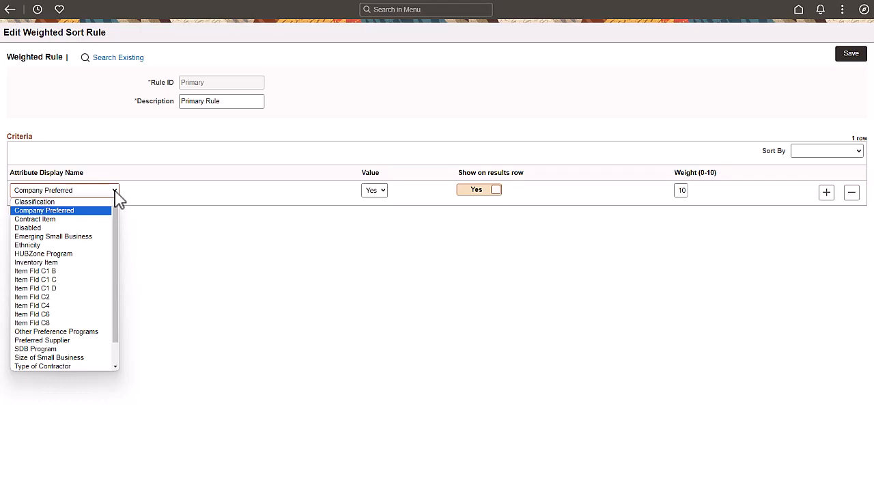
{"action": "left_click", "coordinate": [115, 191]}
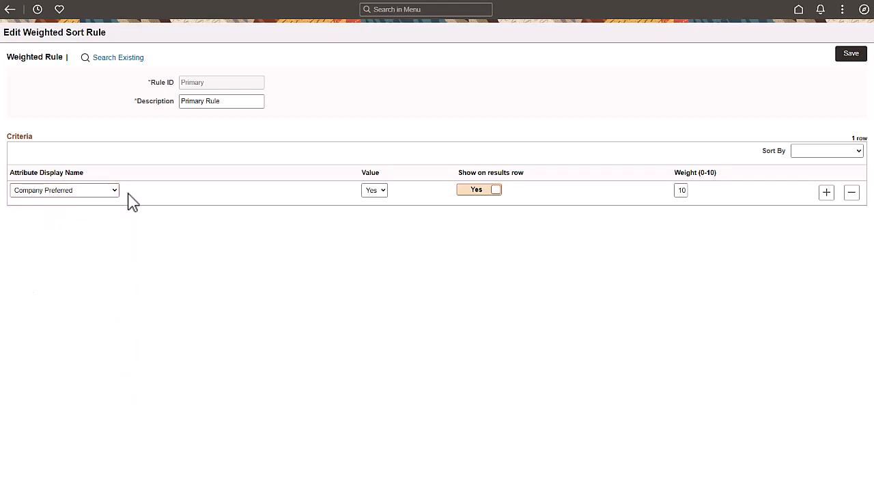
Step: Add a Women-Owned Business criterion with value Yes, enable showing it on the results row, and save the Primary rule
{"action": "left_click", "coordinate": [827, 193]}
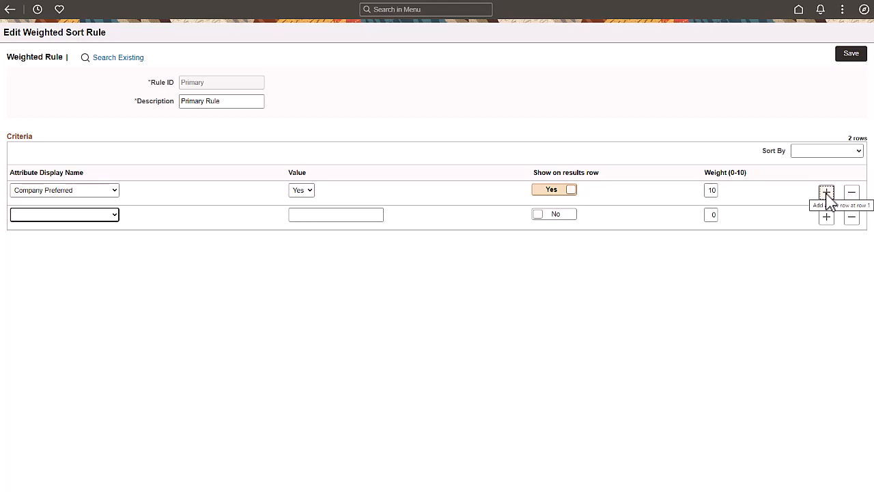
{"action": "left_click", "coordinate": [114, 217]}
{"action": "scroll", "coordinate": [115, 260], "scroll_direction": "down", "scroll_amount": 1}
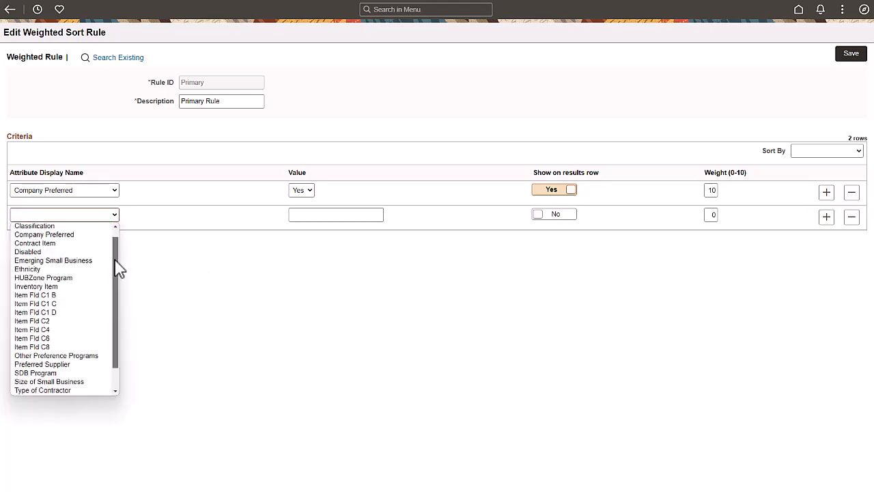
{"action": "scroll", "coordinate": [118, 270], "scroll_direction": "down", "scroll_amount": 1}
{"action": "left_click", "coordinate": [87, 394]}
{"action": "left_click", "coordinate": [378, 215]}
{"action": "left_click", "coordinate": [374, 242]}
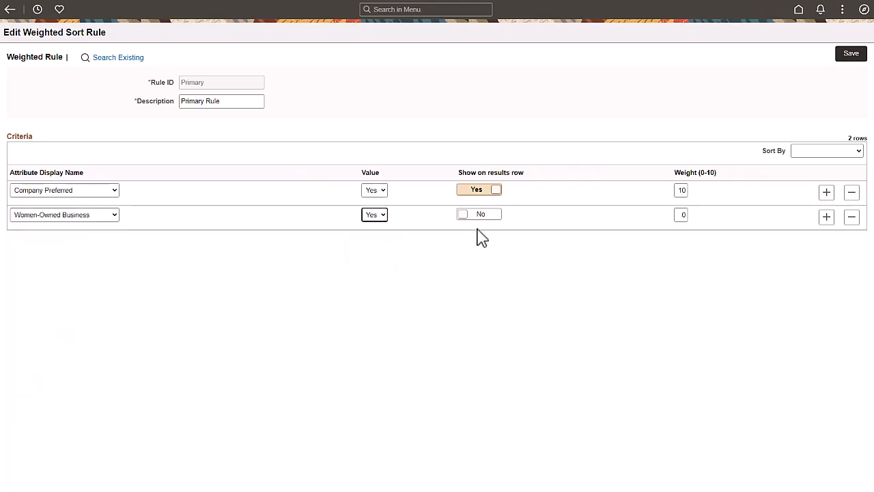
{"action": "left_click", "coordinate": [494, 215]}
{"action": "left_click", "coordinate": [851, 54]}
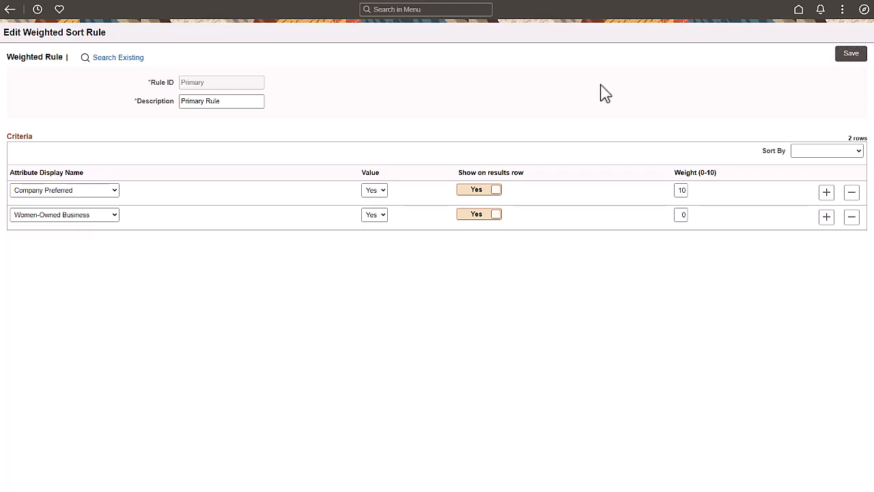
Step: Return to Create Requisition and rerun the Monitor catalog search to check the results rows for the Women-Owned Business attribute
{"action": "left_click", "coordinate": [10, 9]}
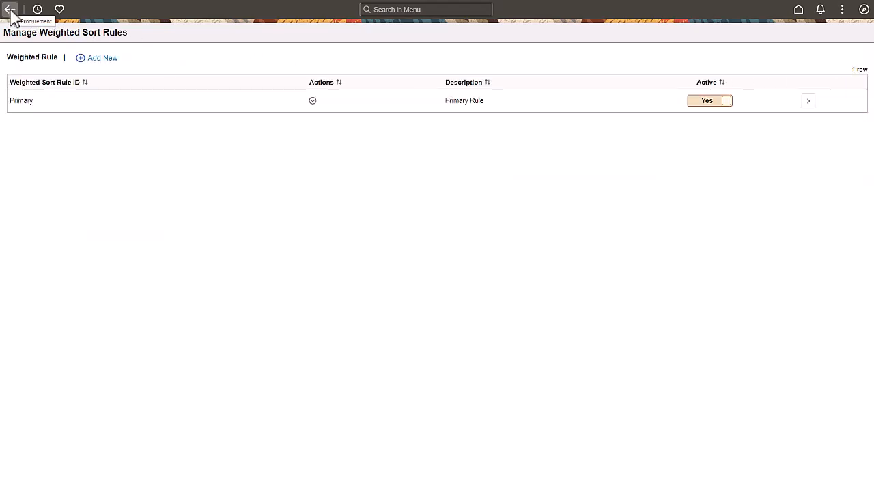
{"action": "left_click", "coordinate": [9, 10]}
{"action": "left_click", "coordinate": [198, 143]}
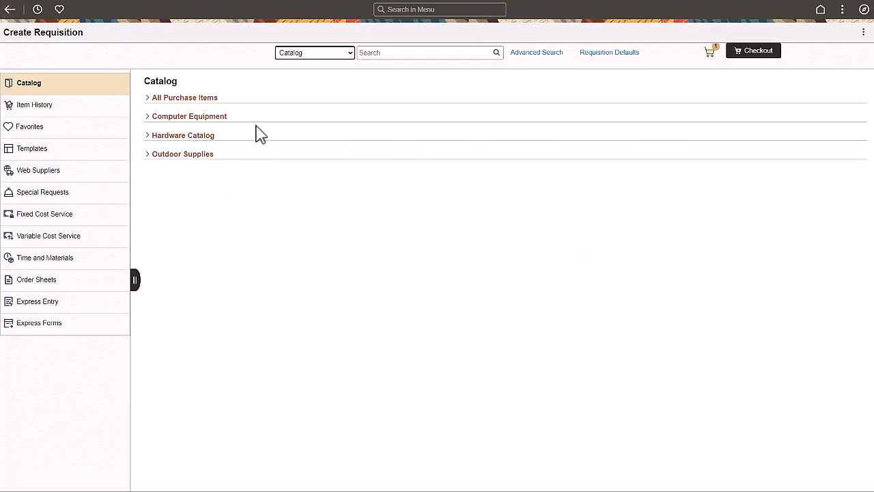
{"action": "left_click", "coordinate": [392, 52]}
{"action": "type", "text": "Monitor"}
{"action": "left_click", "coordinate": [497, 53]}
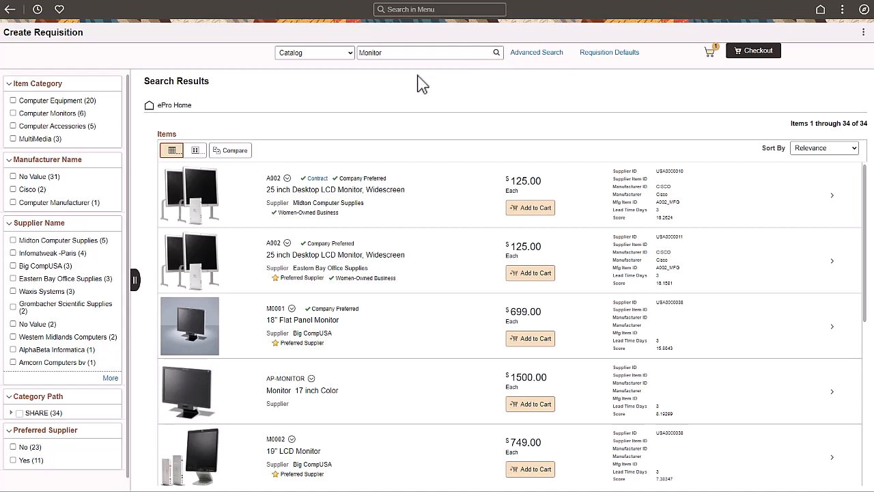
Step: In the Primary weighted sort rule, add a Contract Item criterion with value Yes and weight 10, and save the rule
{"action": "left_click", "coordinate": [10, 13]}
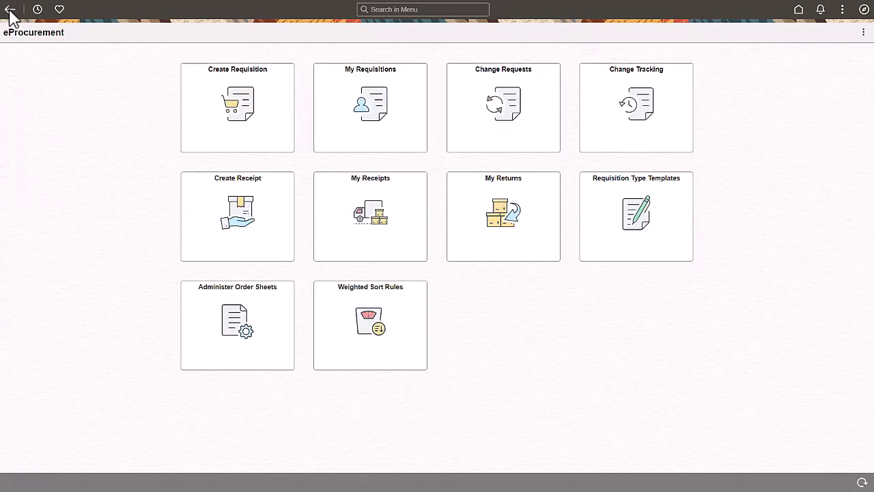
{"action": "left_click", "coordinate": [332, 300]}
{"action": "left_click", "coordinate": [809, 100]}
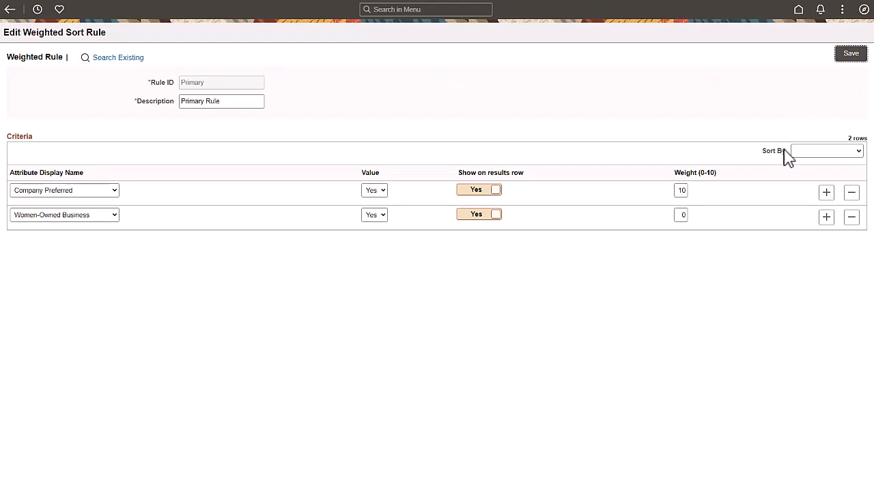
{"action": "left_click", "coordinate": [827, 217]}
{"action": "left_click", "coordinate": [114, 239]}
{"action": "left_click", "coordinate": [86, 277]}
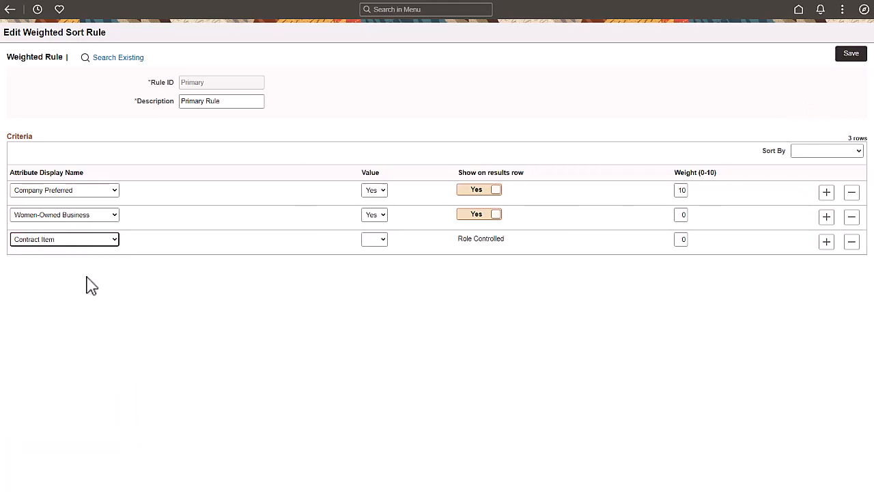
{"action": "left_click", "coordinate": [383, 240]}
{"action": "left_click", "coordinate": [396, 270]}
{"action": "left_click", "coordinate": [684, 239]}
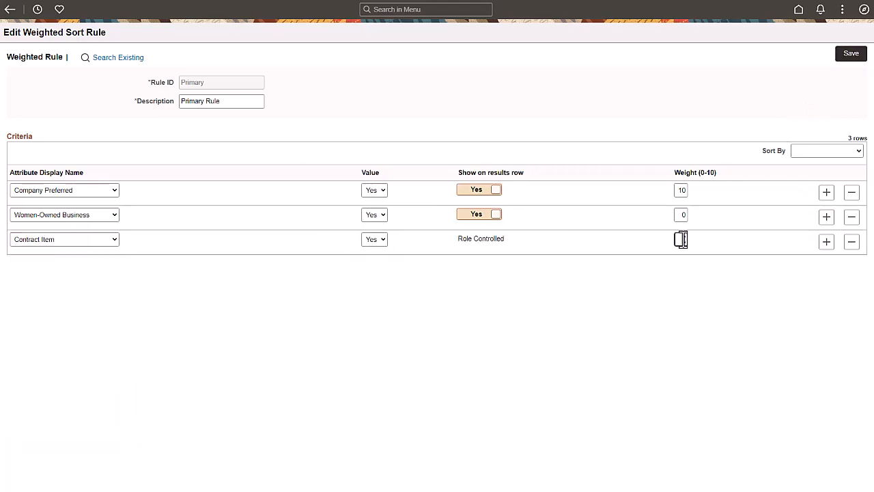
{"action": "type", "text": "10"}
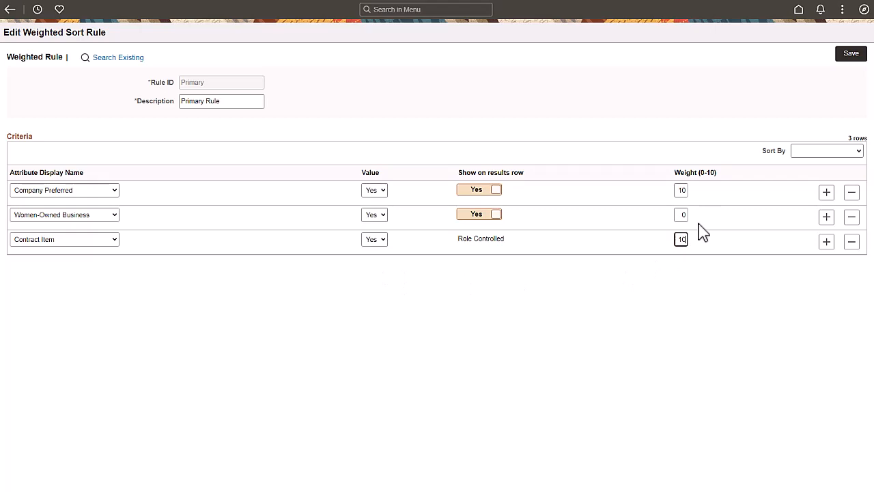
{"action": "left_click", "coordinate": [850, 58]}
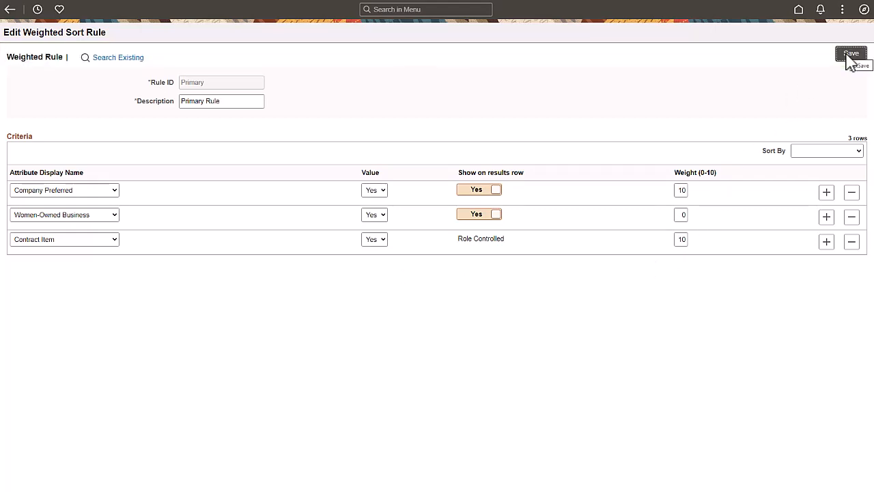
Step: Search the Create Requisition catalog for Monitor and open the item details of the 25 inch Desktop LCD Monitor from Midton Computer Supplies
{"action": "left_click", "coordinate": [484, 12]}
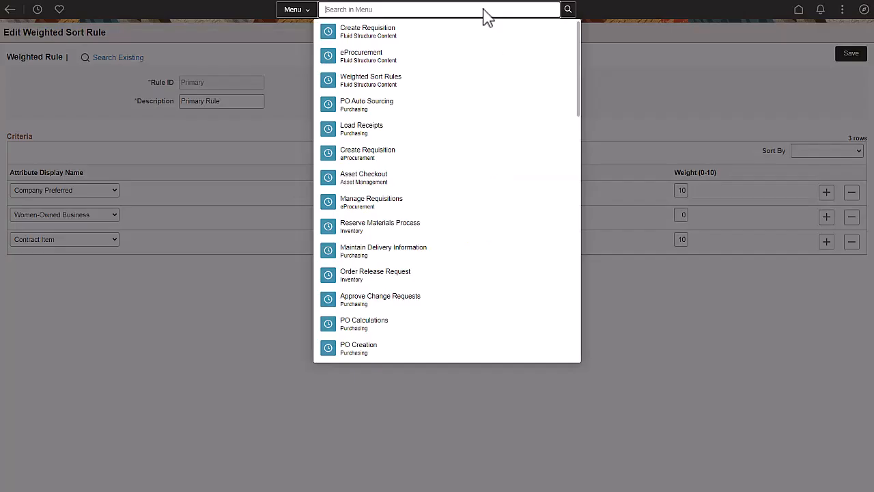
{"action": "type", "text": "Create Requisition"}
{"action": "left_click", "coordinate": [384, 38]}
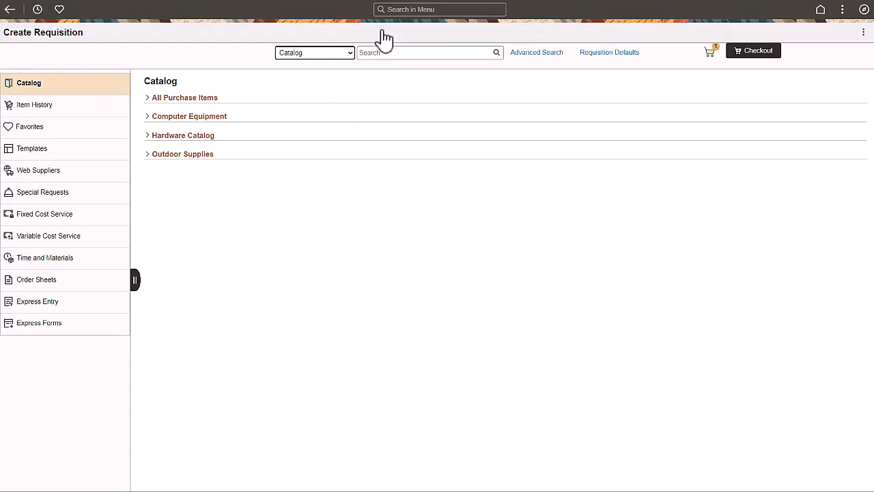
{"action": "left_click", "coordinate": [451, 52]}
{"action": "type", "text": "Monitor"}
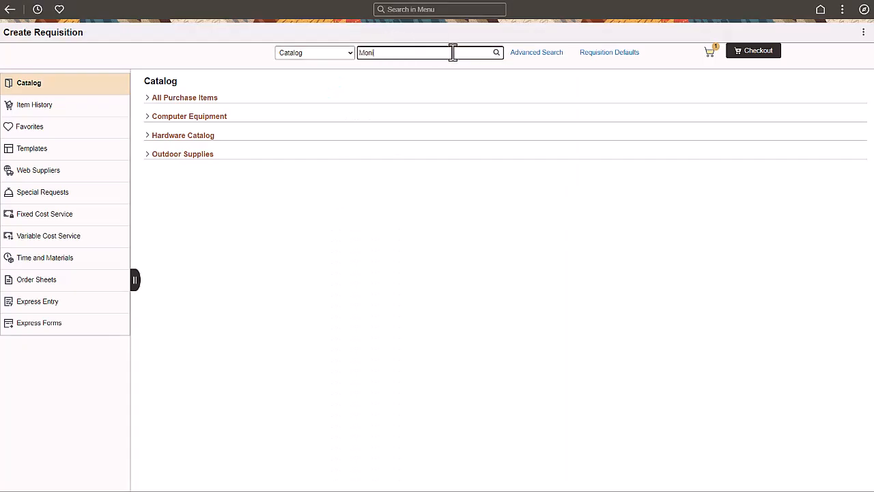
{"action": "left_click", "coordinate": [496, 53]}
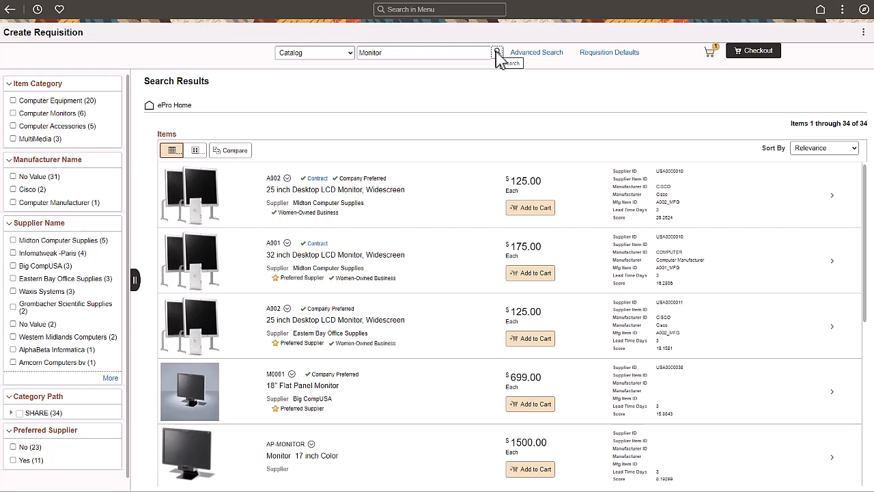
{"action": "left_click", "coordinate": [829, 195]}
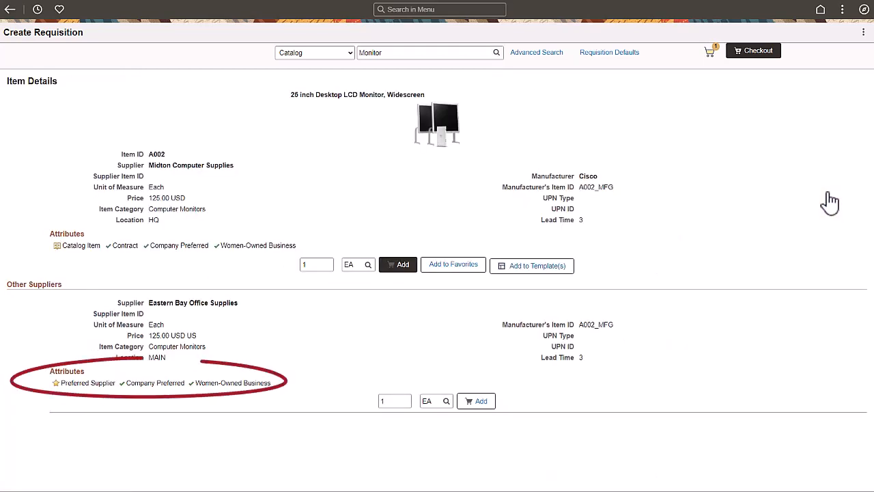